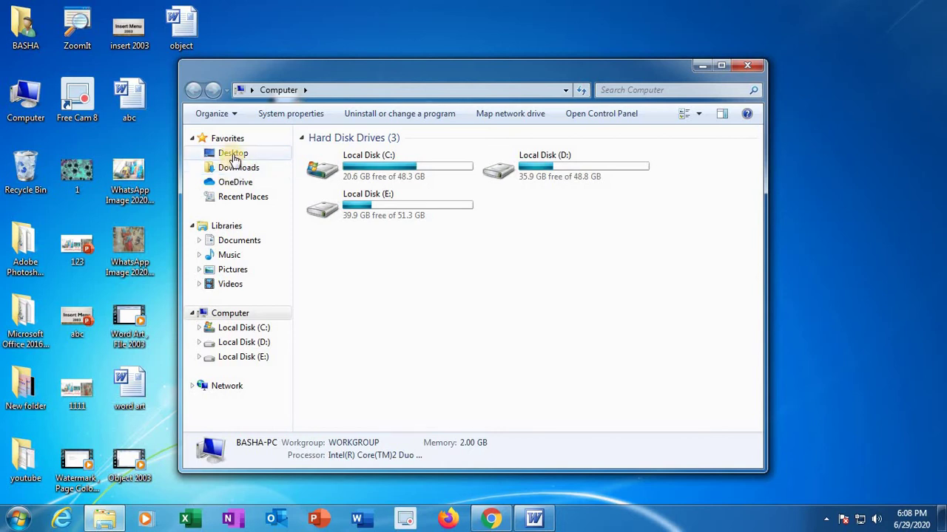
- Look through the Desktop, Downloads, OneDrive, Recent Places, Documents and Music locations and close the file window
left_click(232, 154)
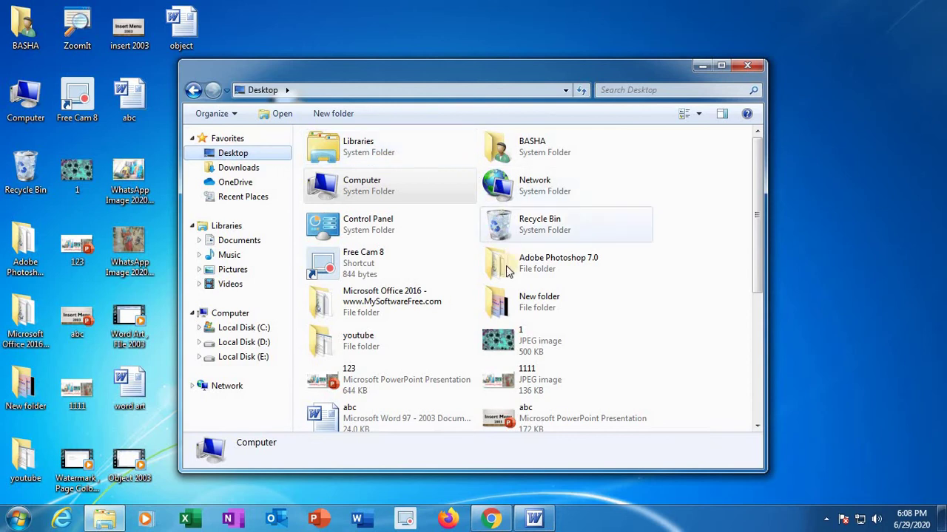
left_click(250, 172)
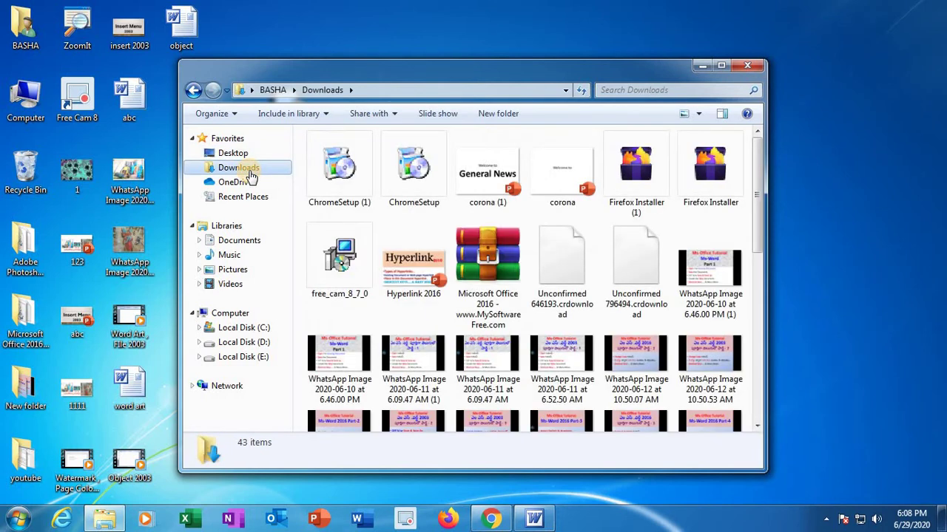
left_click(239, 184)
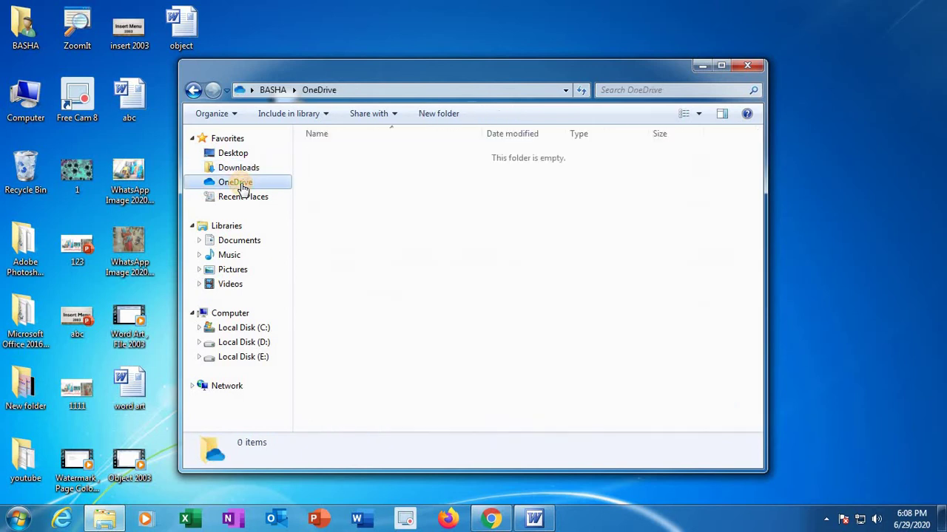
left_click(238, 200)
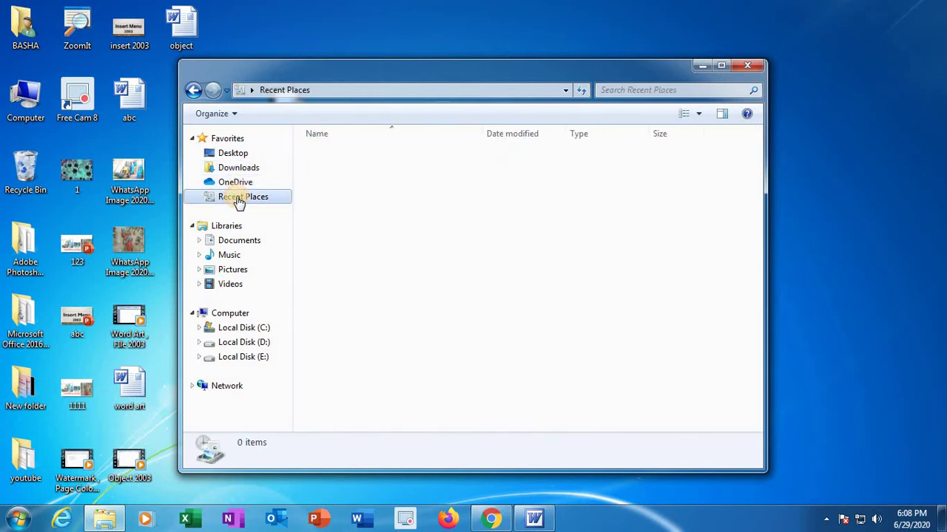
left_click(232, 242)
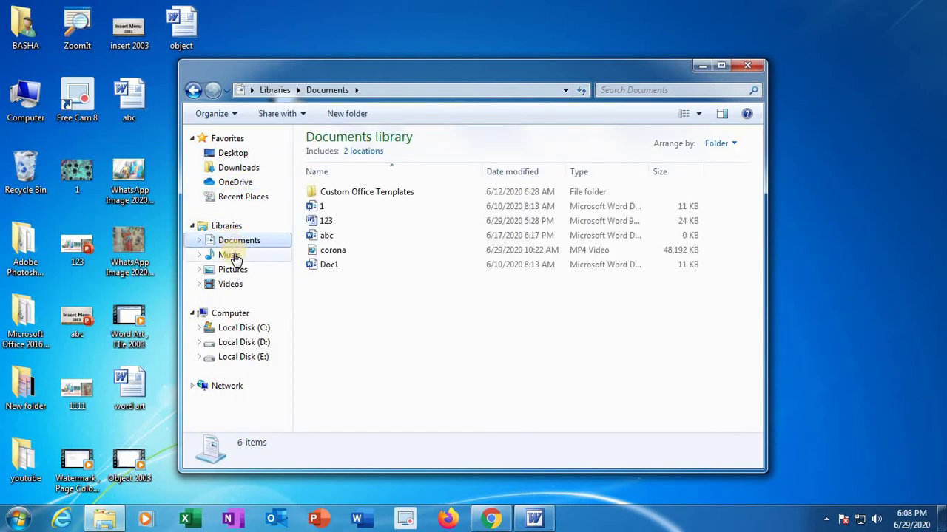
left_click(234, 257)
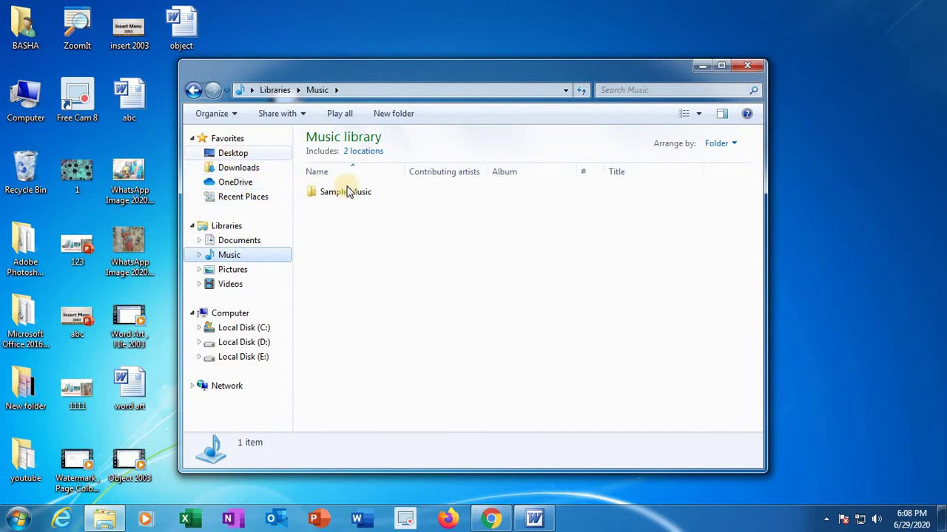
left_click(747, 65)
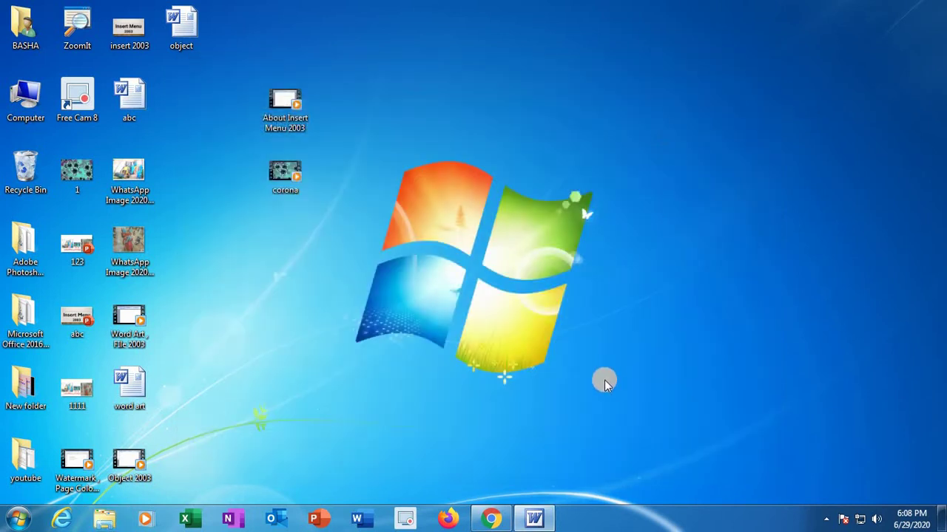
- Switch to the open Word document and start a new line two paragraphs below the "Hyperlink --- Ctrl + K" heading
left_click(535, 520)
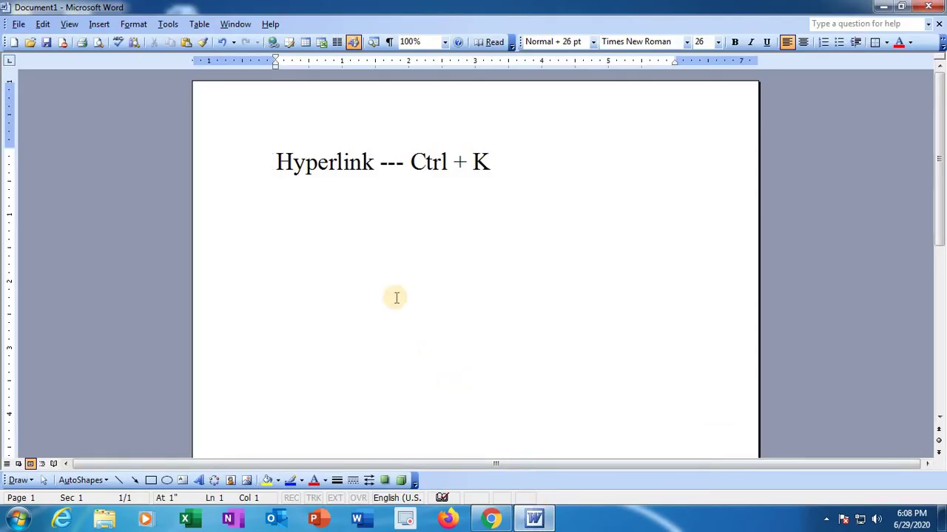
left_click(498, 165)
key("Return")
key("Return")
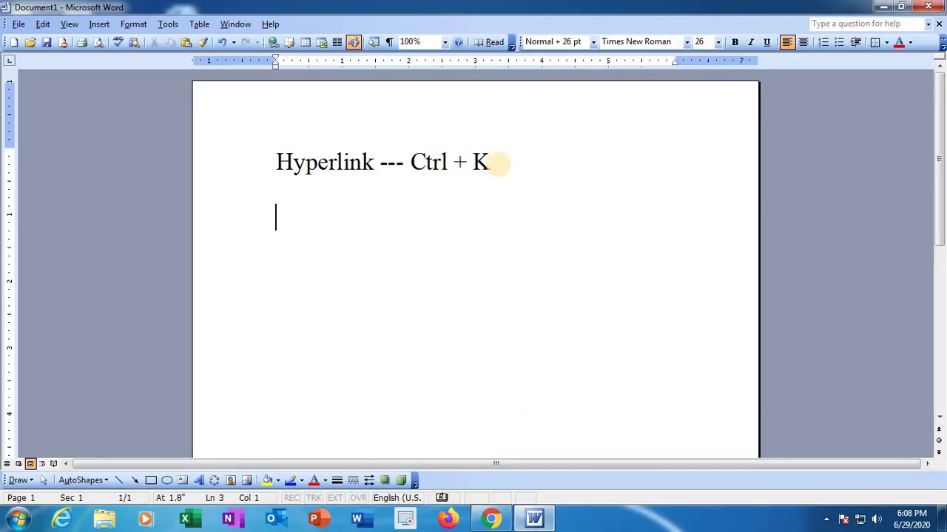
- Start inserting a hyperlink at the cursor and set it to link to an existing file or web page
left_click(99, 24)
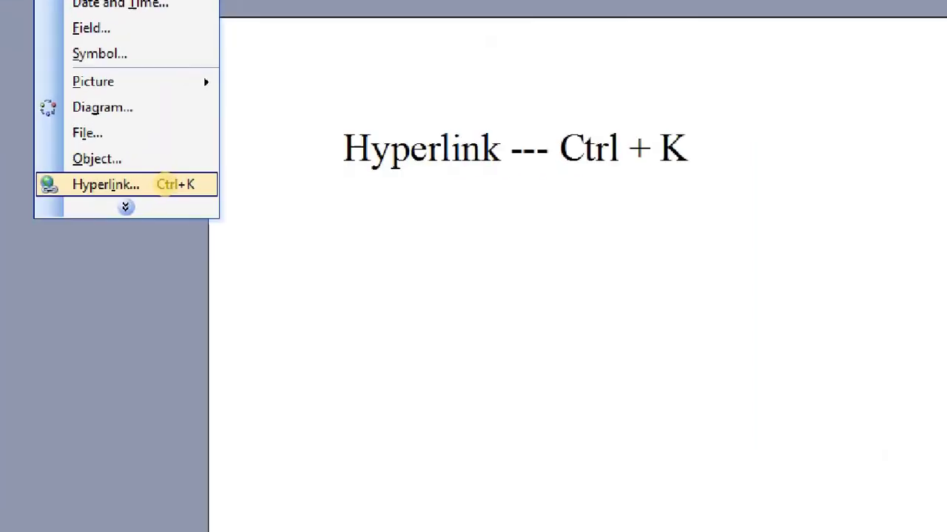
key("Escape")
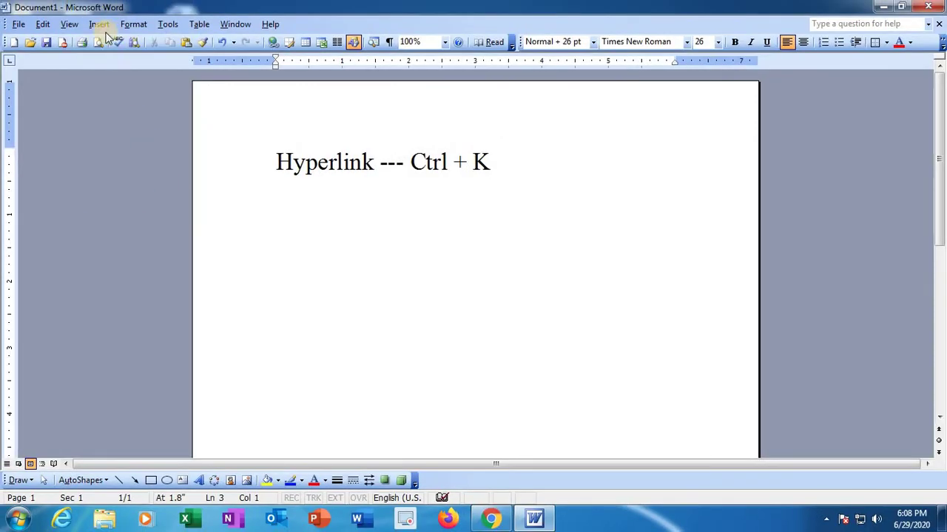
left_click(99, 24)
left_click(162, 184)
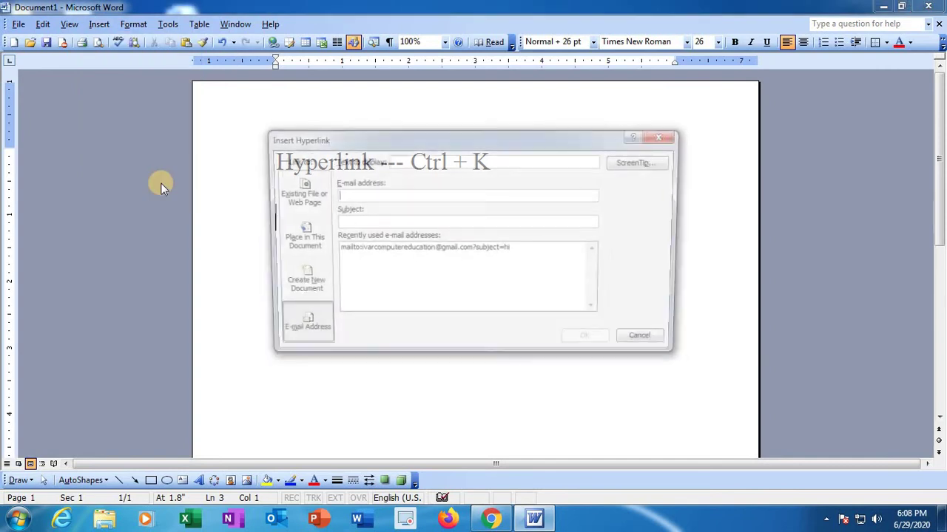
left_click(297, 192)
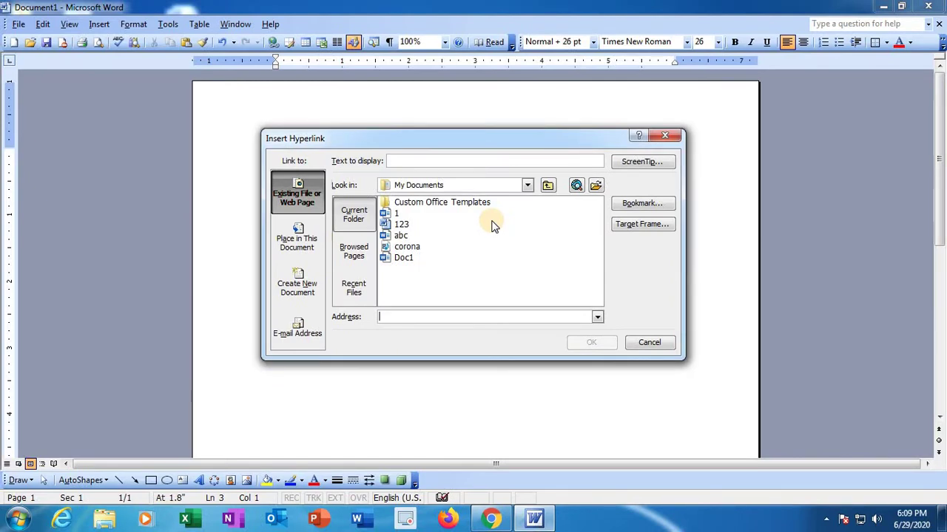
left_click(307, 209)
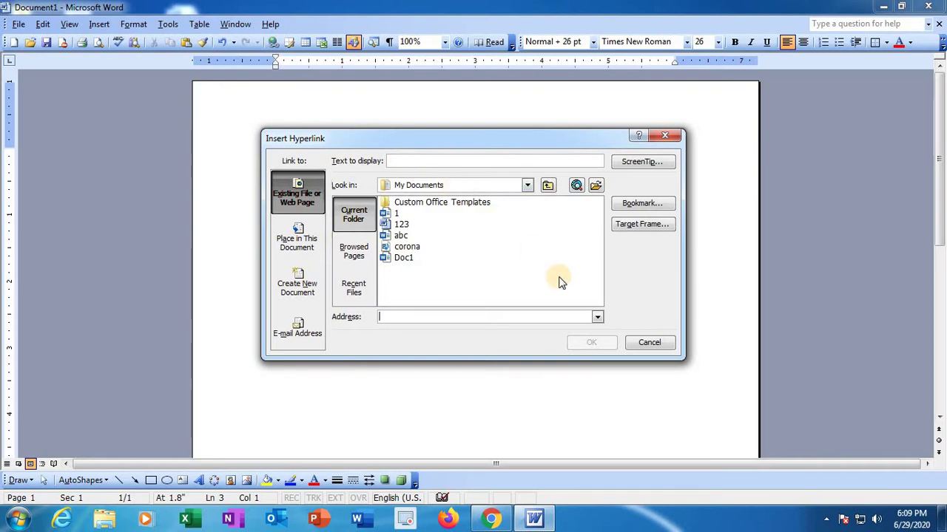
type("click")
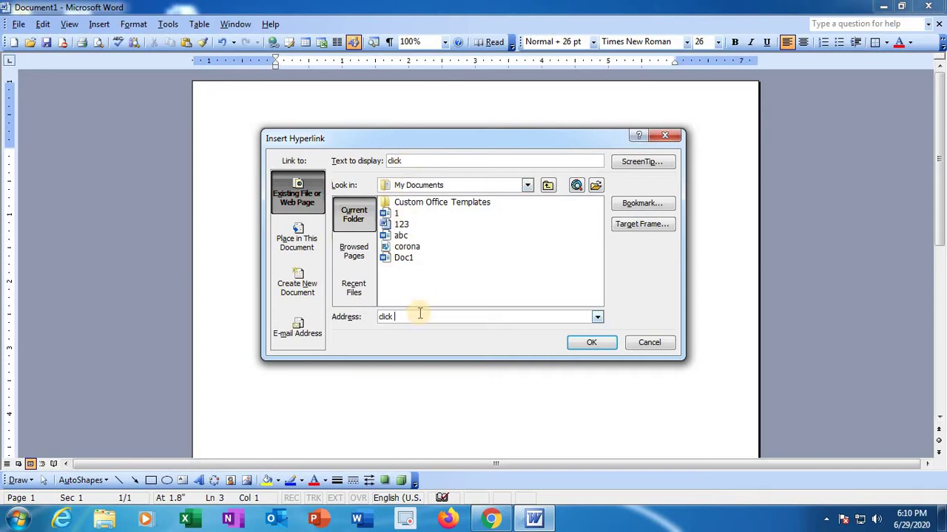
left_click(414, 161)
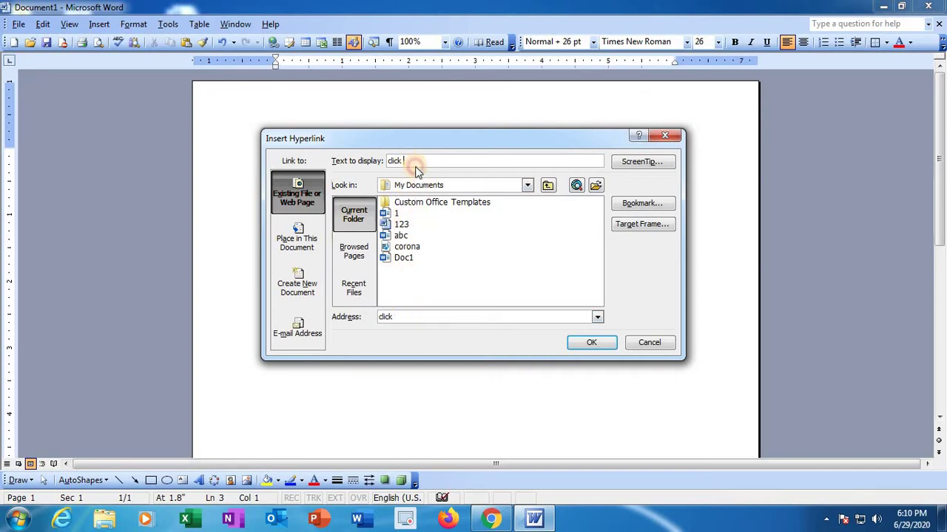
key("BackSpace")
key("BackSpace")
key("BackSpace")
key("BackSpace")
key("BackSpace")
left_click(411, 316)
key("BackSpace")
key("BackSpace")
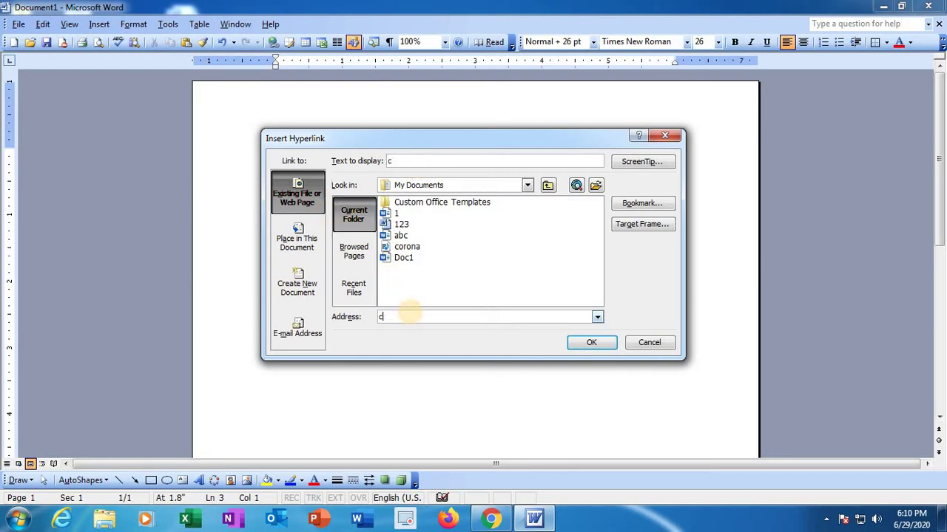
key("BackSpace")
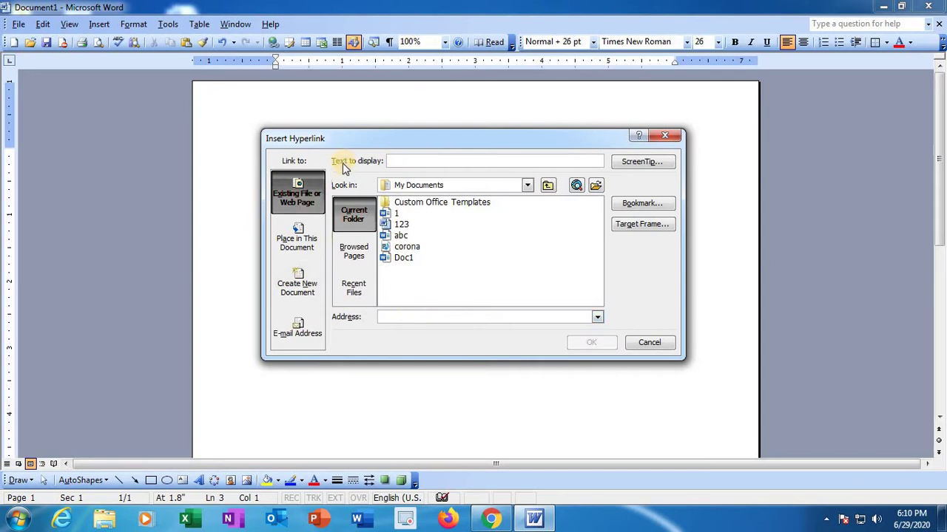
- Insert the hyperlink with the display text "Click Here", targeting the Word document abc in the Desktop folder
left_click(402, 161)
type("Click Here")
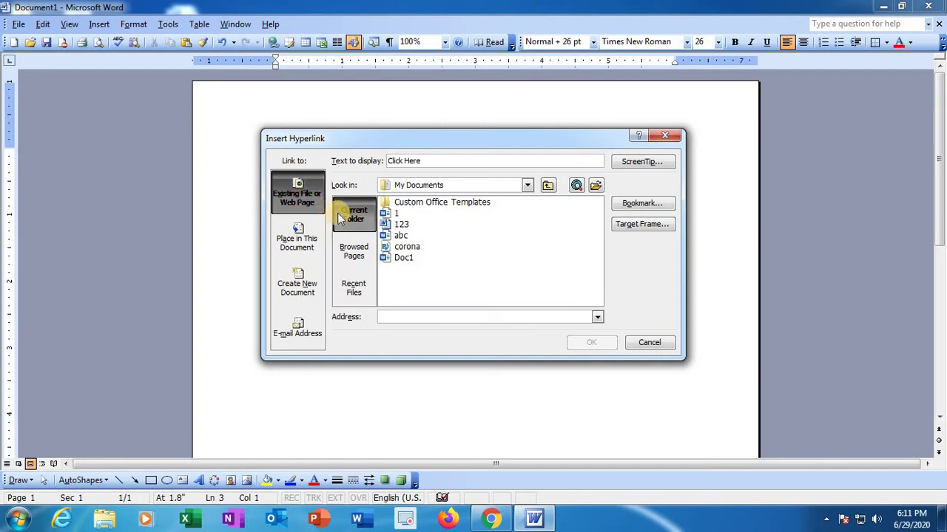
left_click(528, 185)
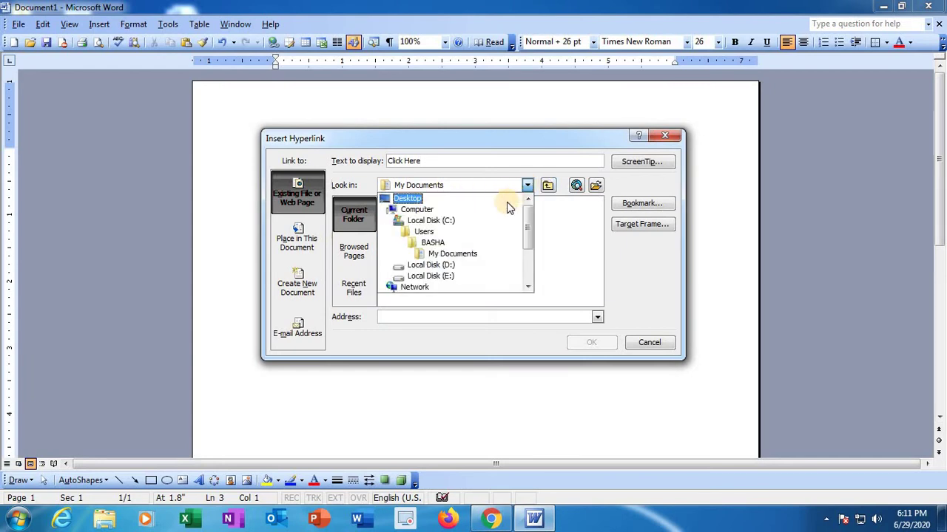
left_click(507, 203)
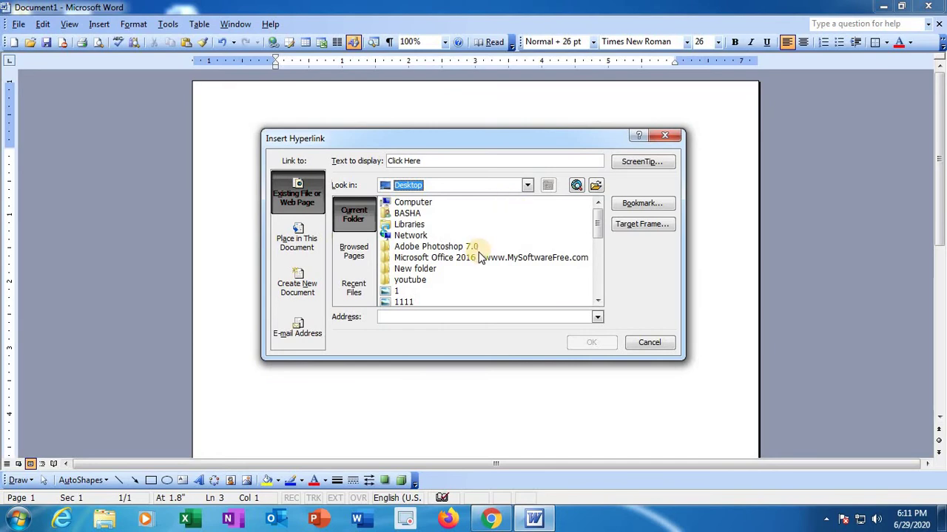
left_click(596, 302)
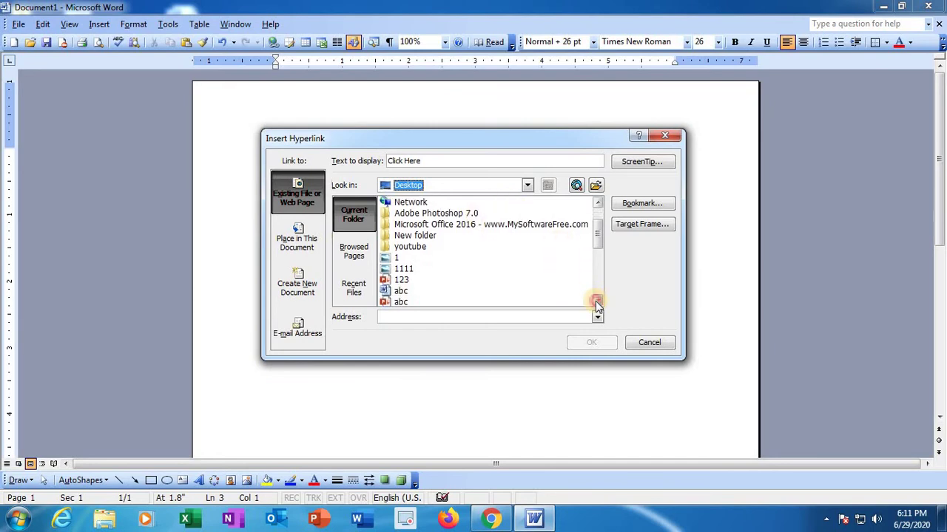
left_click(597, 303)
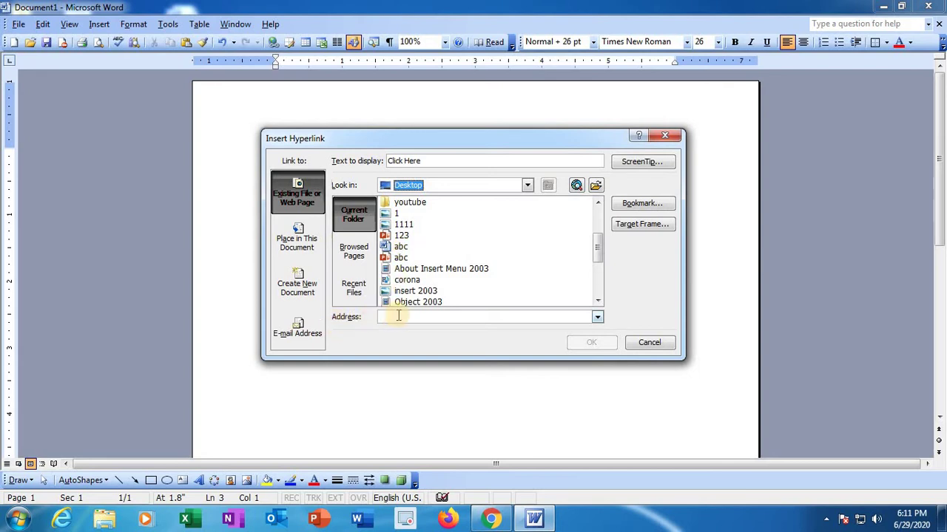
left_click(403, 246)
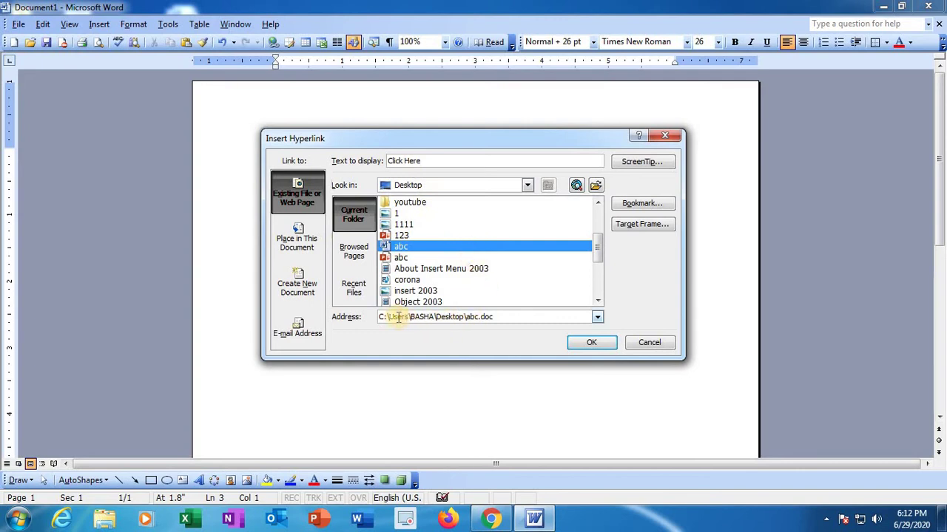
left_click(591, 345)
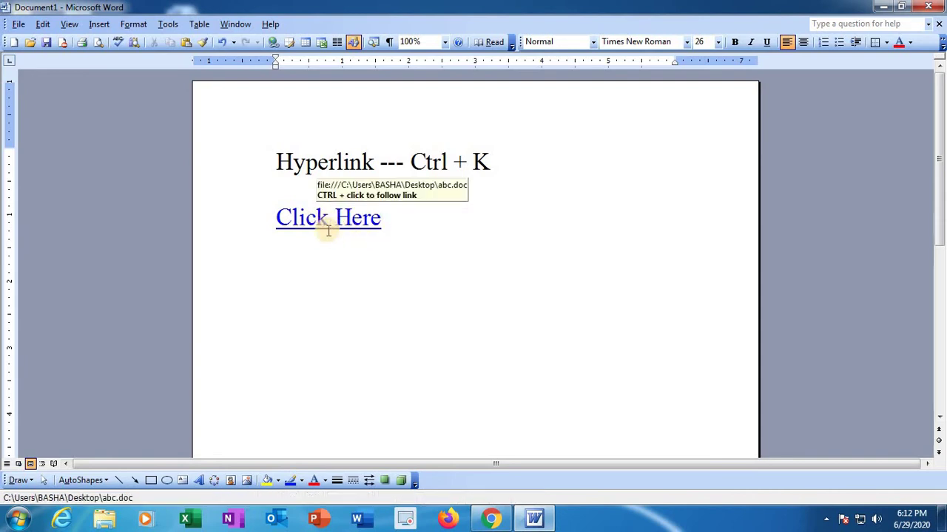
- Follow the "Click Here" link, allow the linked abc document to open and maximize its window
mouse_move(329, 229)
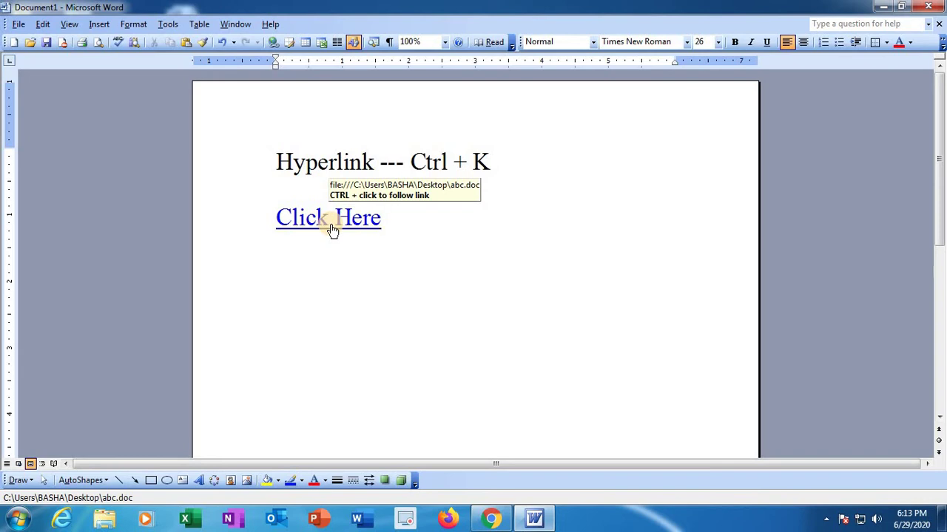
left_click(331, 225)
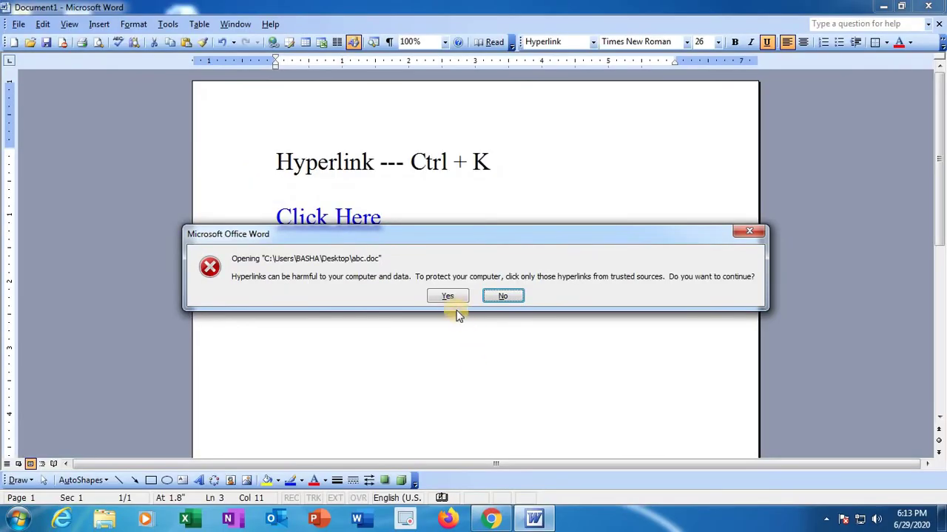
left_click(447, 297)
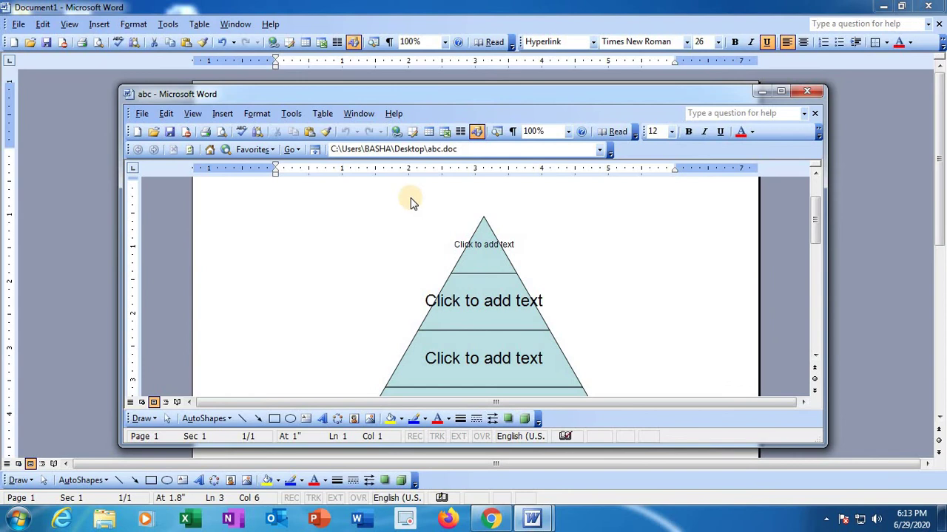
double_click(494, 92)
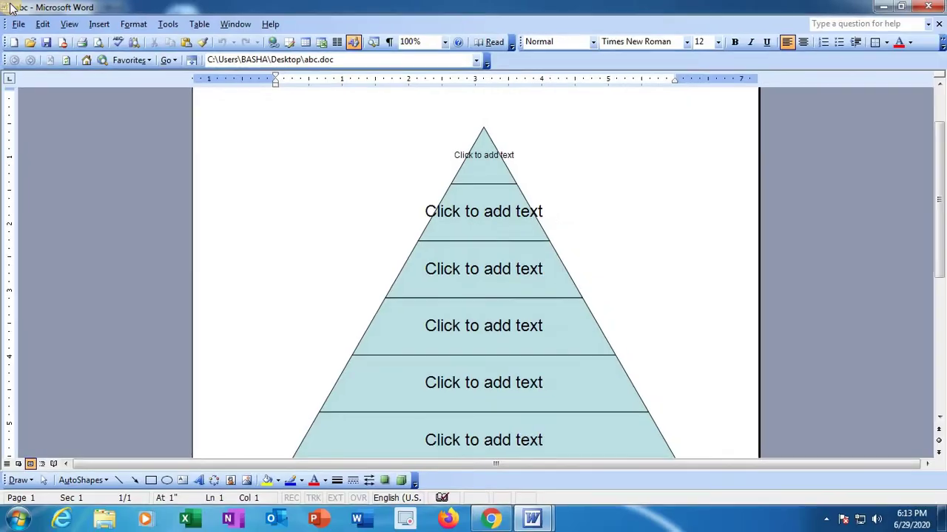
- Examine the pyramid diagram in the abc document, then close it and return to the document with the hyperlink
scroll(467, 360, "down", 4)
scroll(474, 359, "up", 6)
scroll(463, 317, "down", 4)
scroll(464, 296, "up", 3)
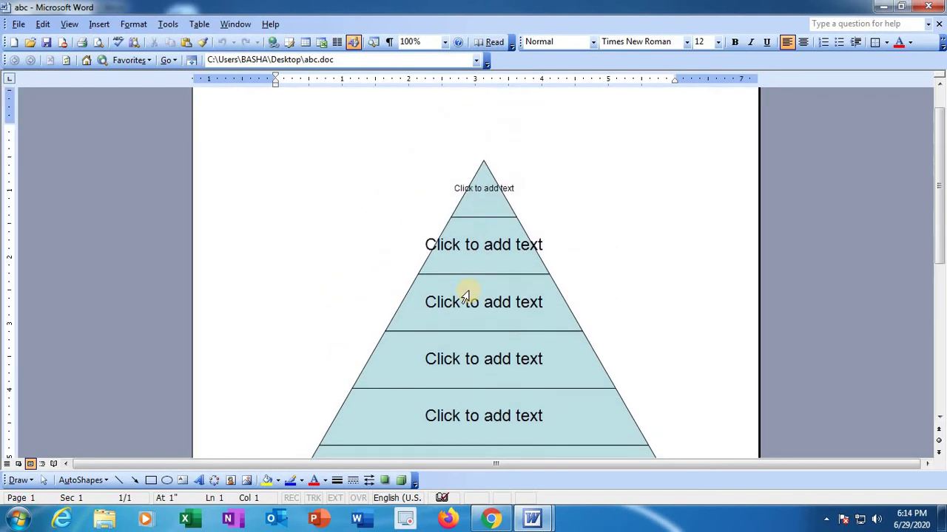
scroll(468, 303, "down", 2)
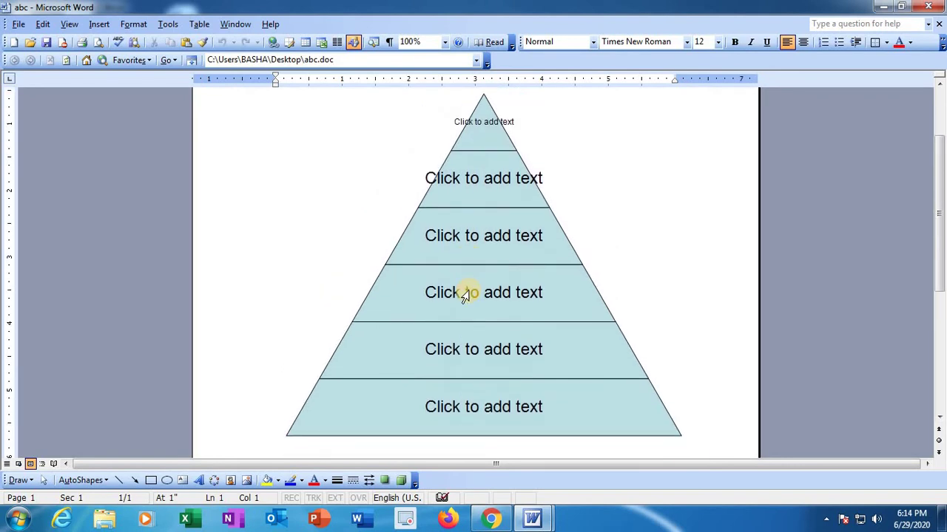
left_click(926, 6)
key("Down")
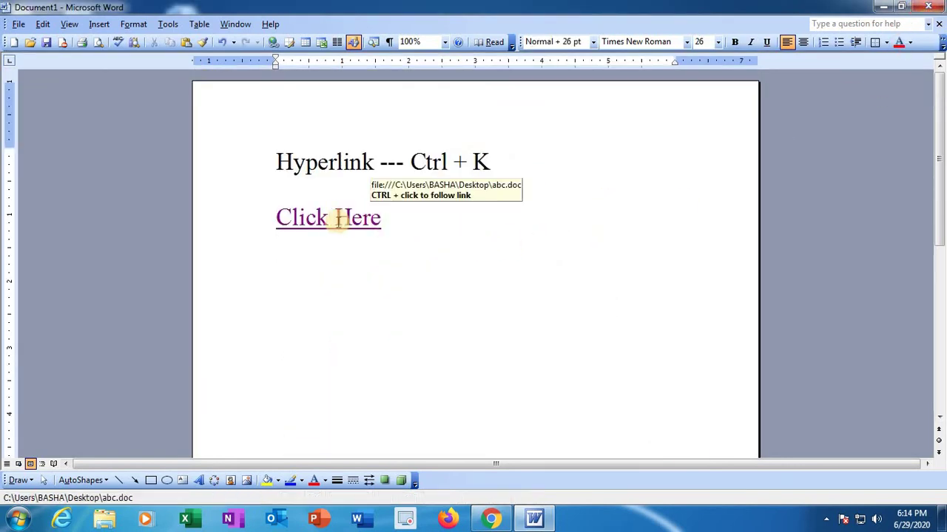